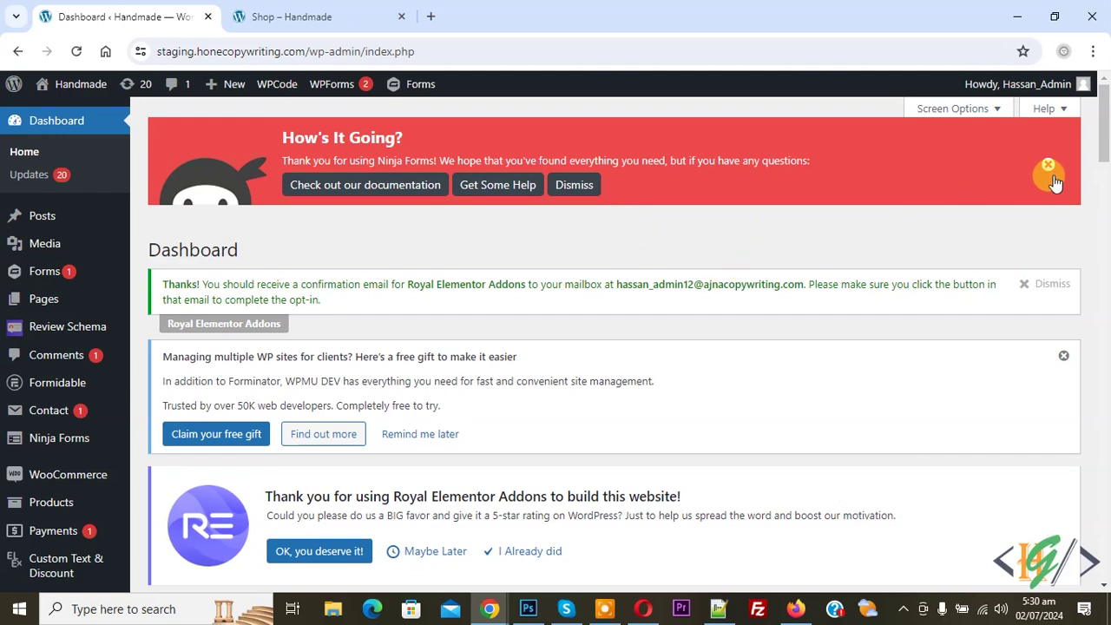
# Step: Search Add New Plugin for IP2Location Redirection, then install and activate it
pyautogui.moveTo(1107, 131); pyautogui.dragTo(1105, 200)
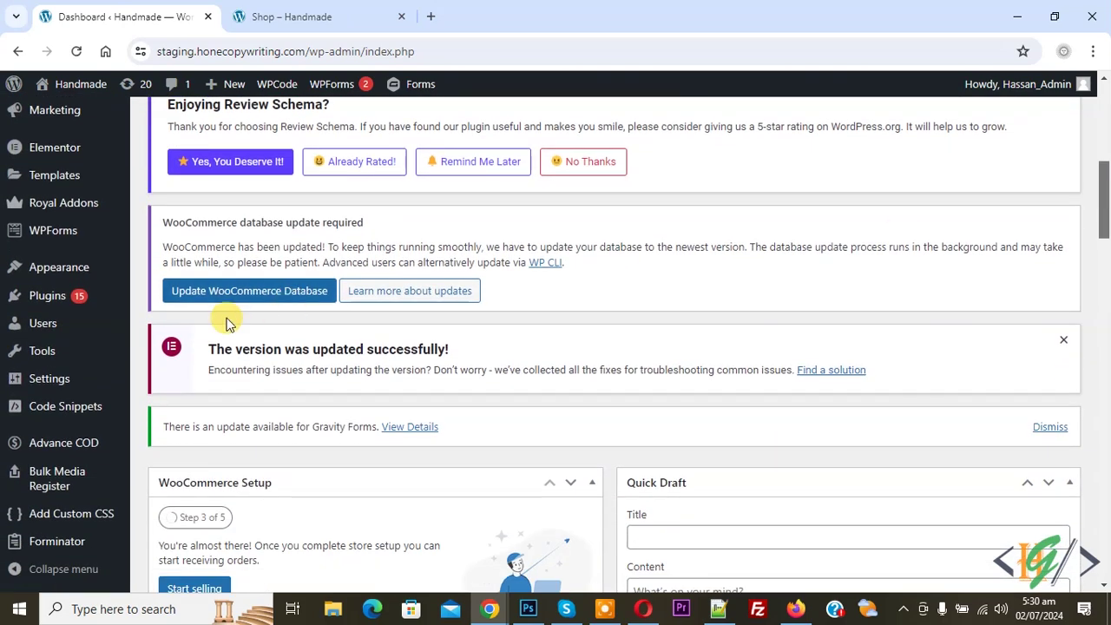
pyautogui.moveTo(70, 295)
pyautogui.click(200, 317)
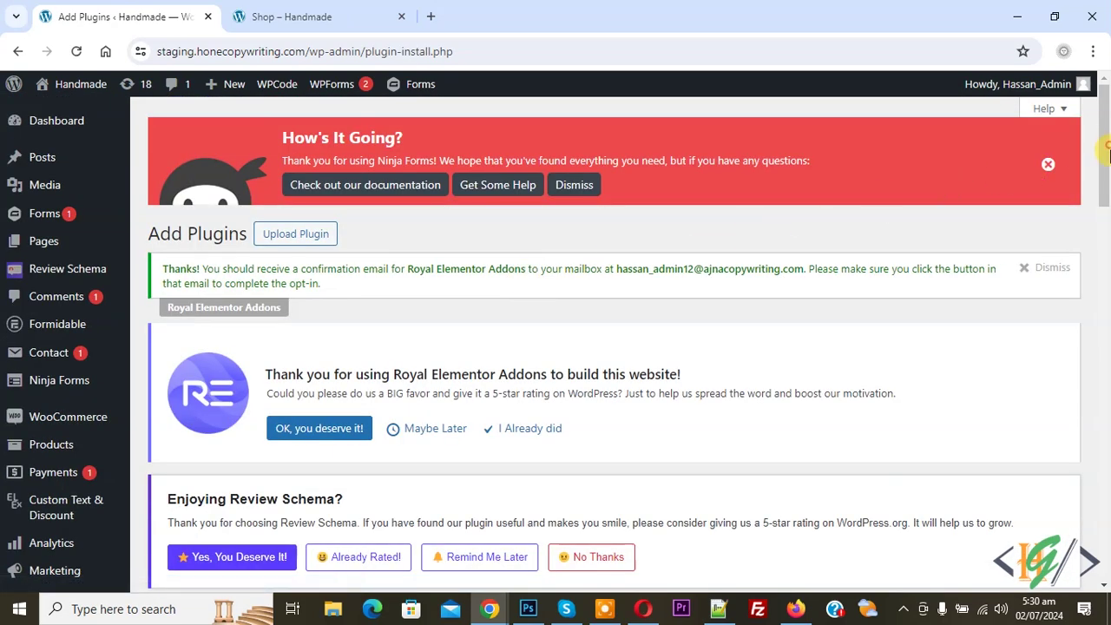
pyautogui.scroll(-5, 833, 235)
pyautogui.click(916, 227)
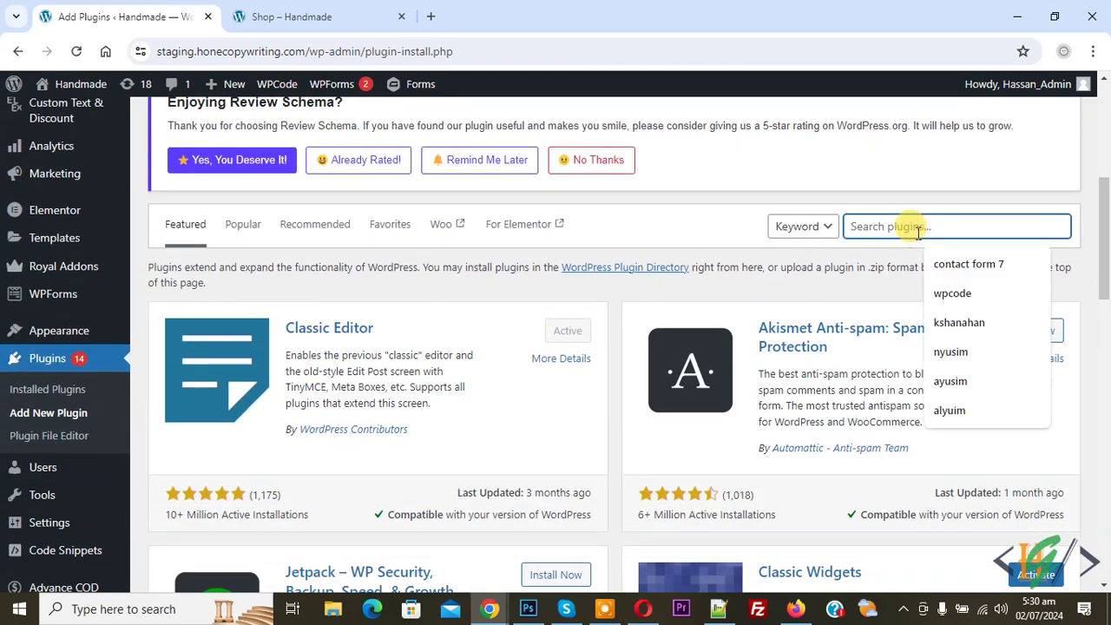
pyautogui.write('IP2Location Redirection')
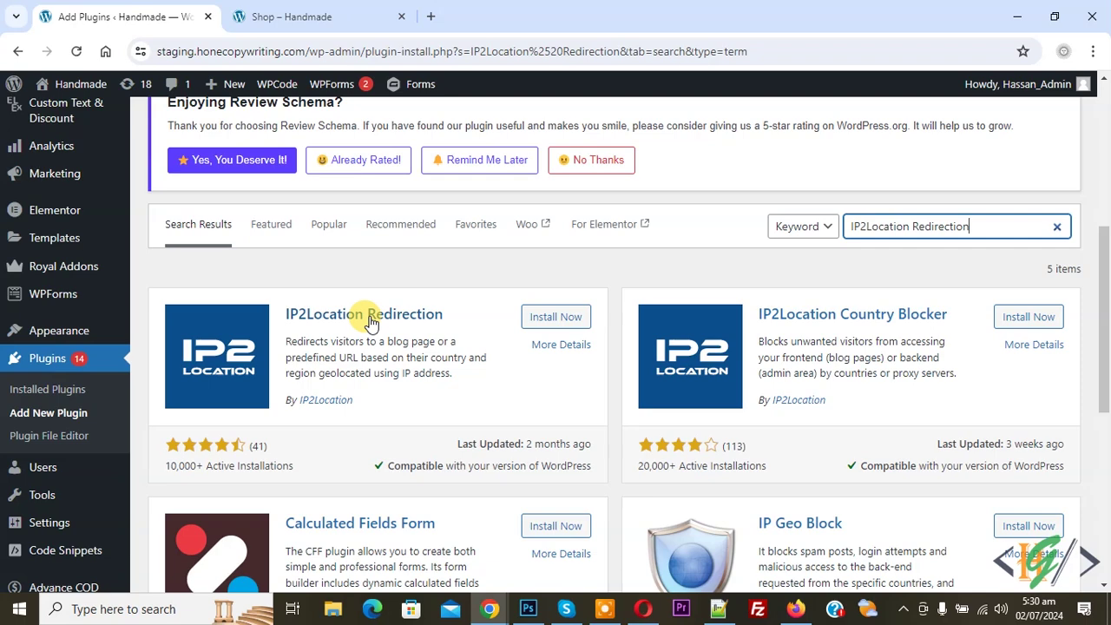
pyautogui.click(555, 319)
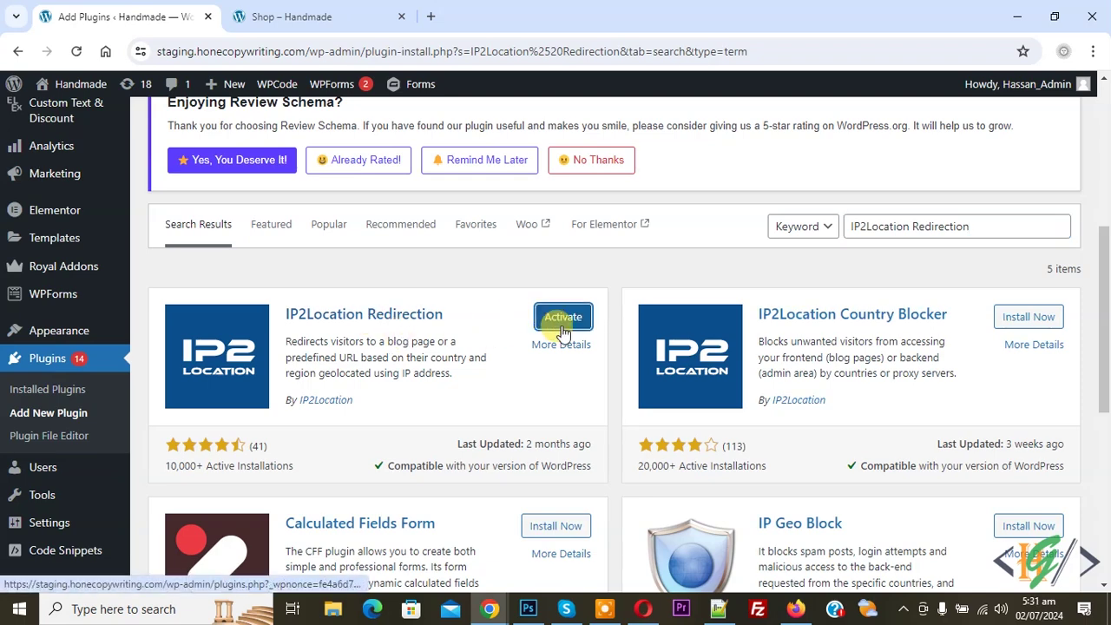
pyautogui.click(563, 317)
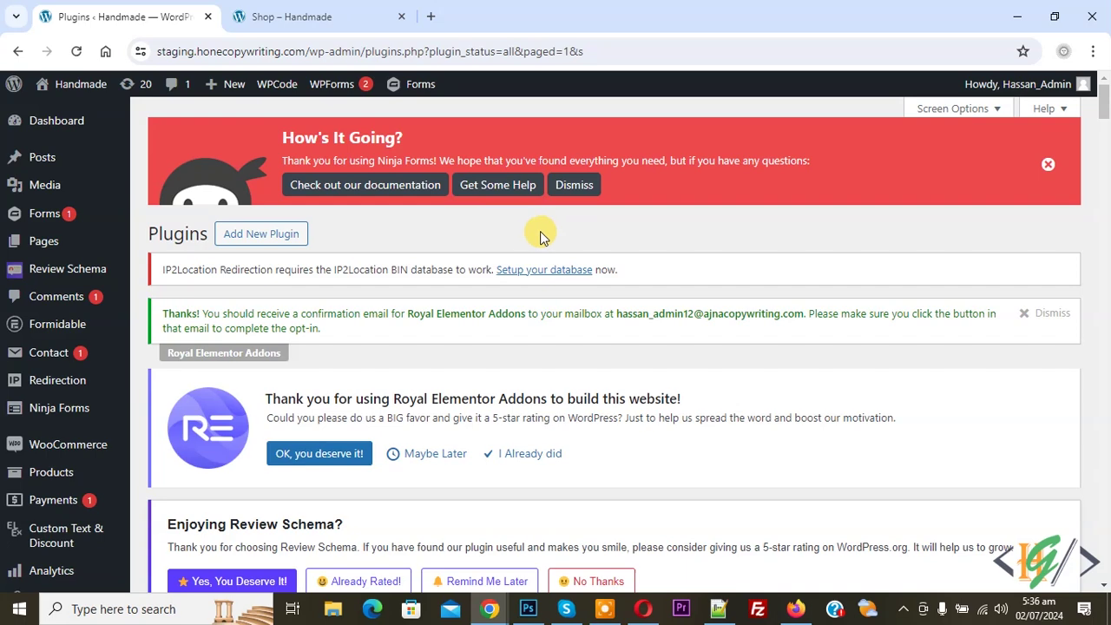
# Step: Start the setup from Redirection > Rules and choose the IP2Location BIN Database query method
pyautogui.moveTo(54, 386)
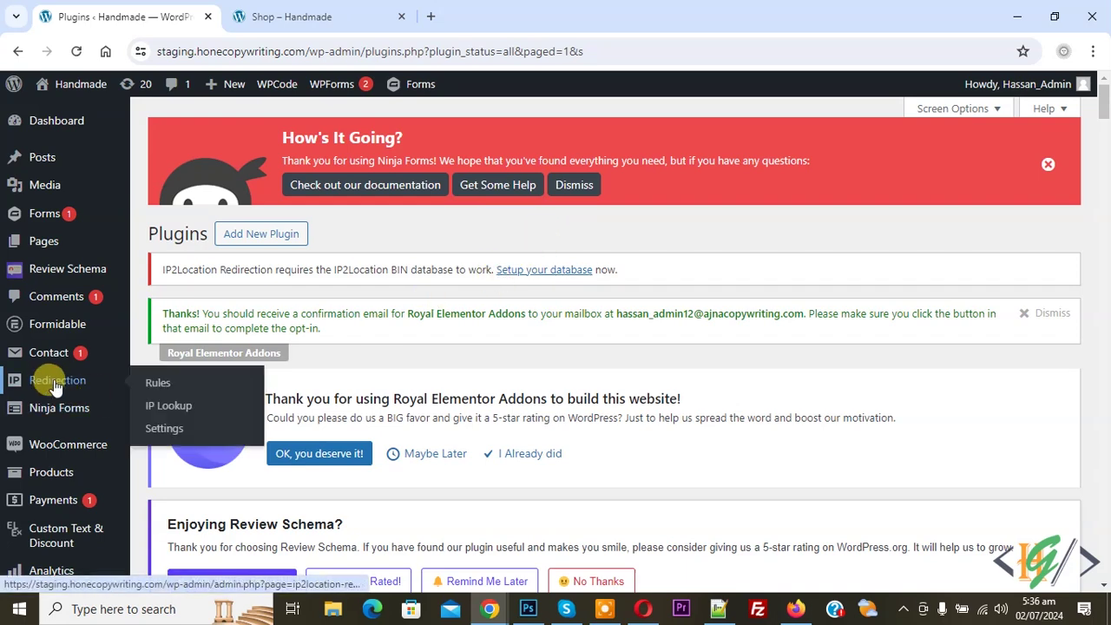
pyautogui.click(160, 386)
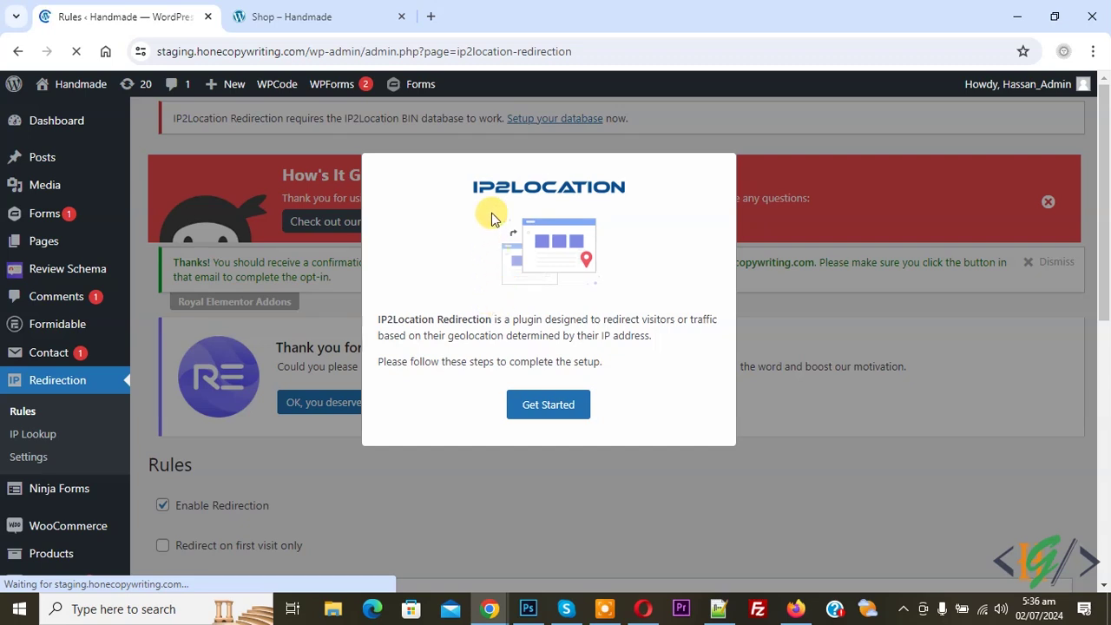
pyautogui.click(552, 412)
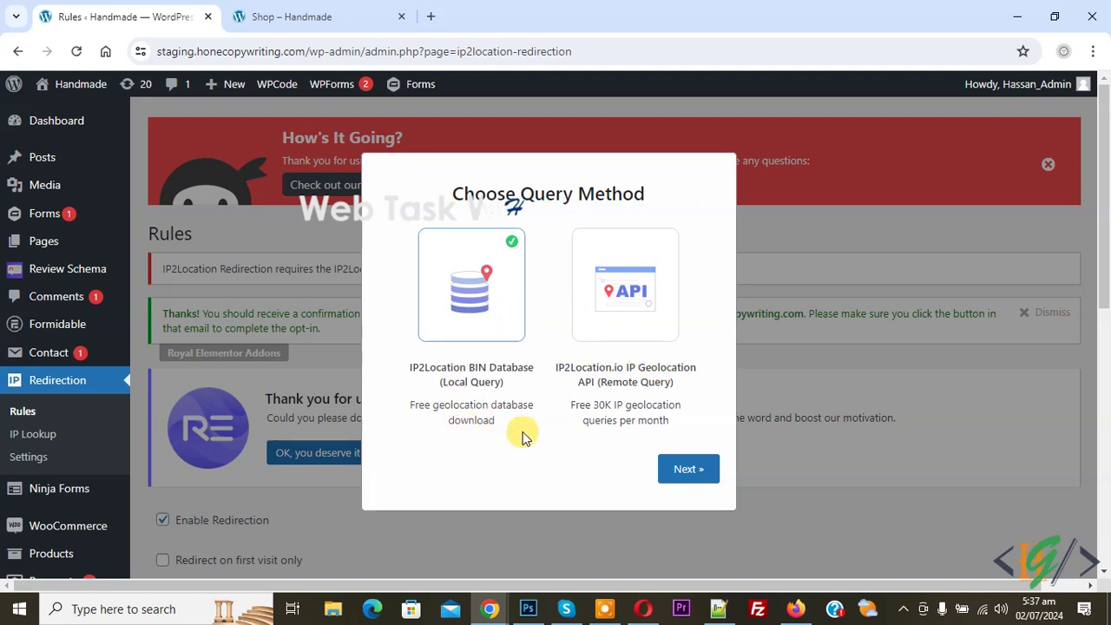
pyautogui.click(683, 467)
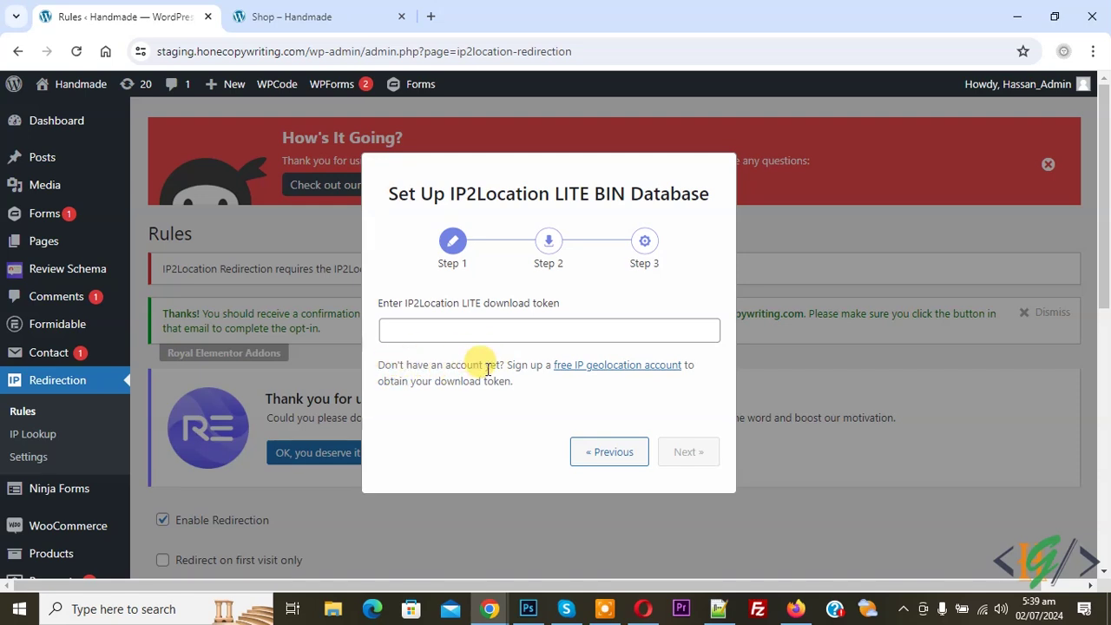
# Step: Open the free IP2Location LITE account sign-up page in a new tab
pyautogui.rightClick(580, 367)
pyautogui.click(612, 380)
pyautogui.click(516, 10)
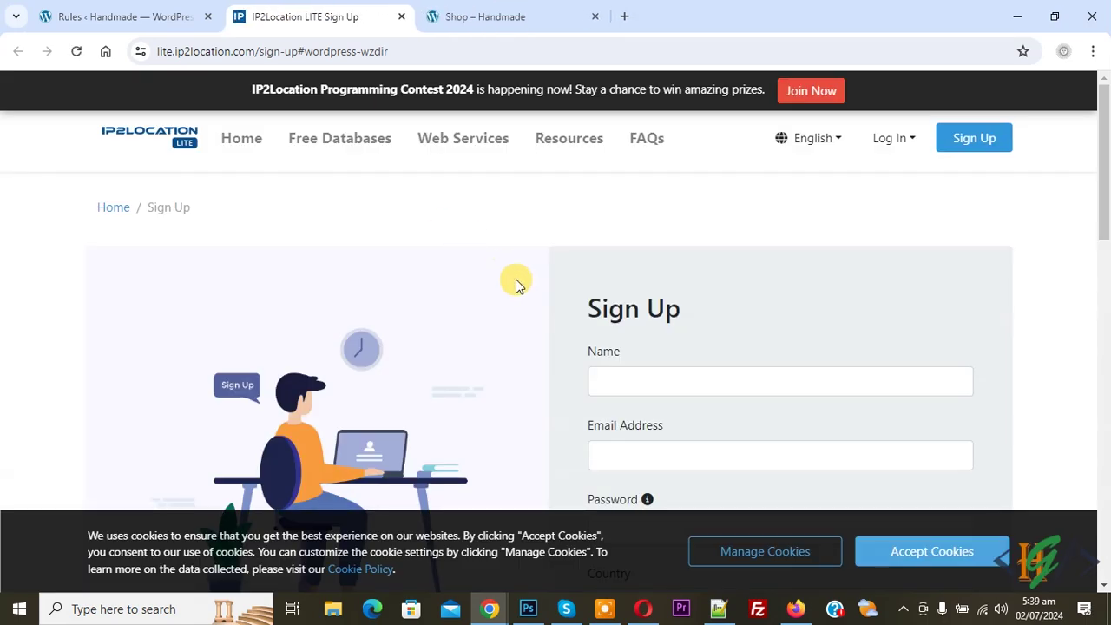
pyautogui.scroll(-6, 1105, 163)
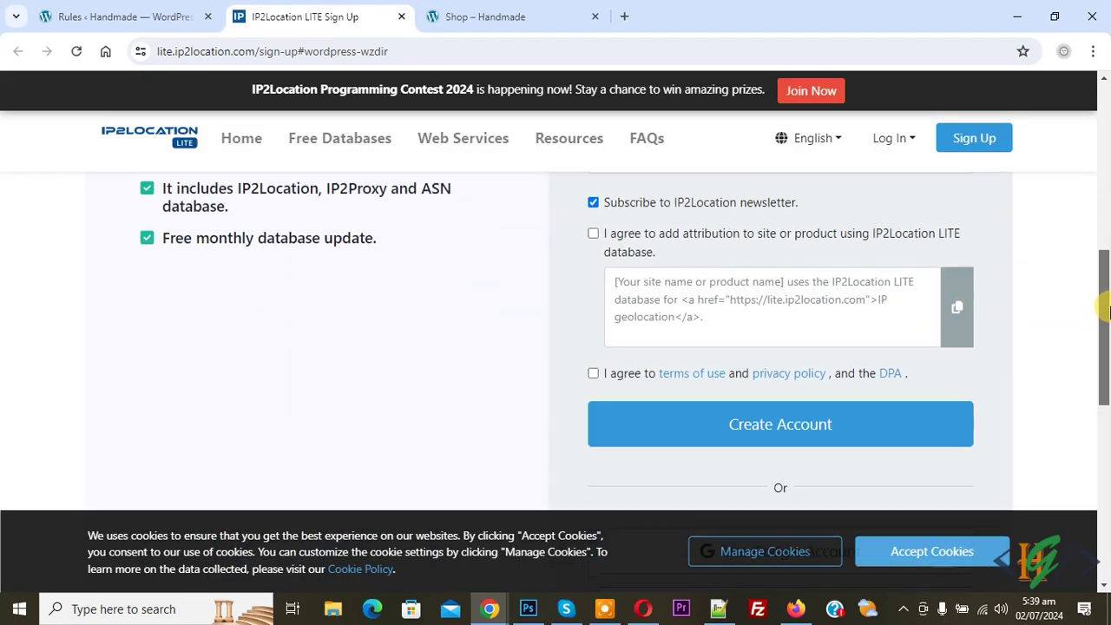
pyautogui.scroll(2, 793, 253)
pyautogui.moveTo(1107, 249); pyautogui.dragTo(1104, 373)
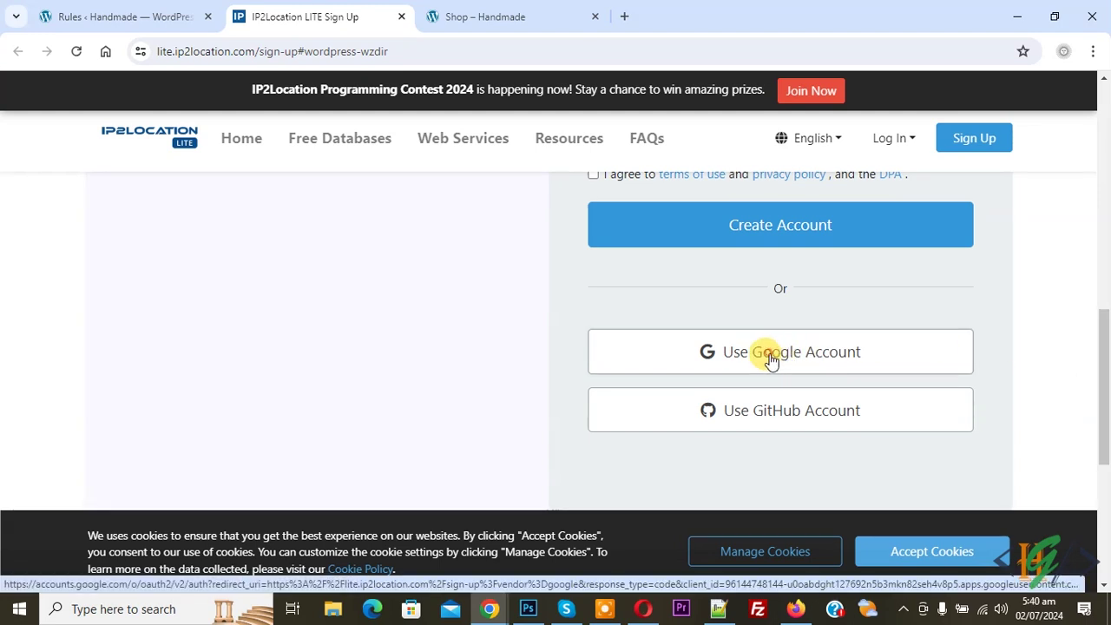
# Step: Sign up with a Google account, copy the download token, and return to WordPress
pyautogui.click(784, 361)
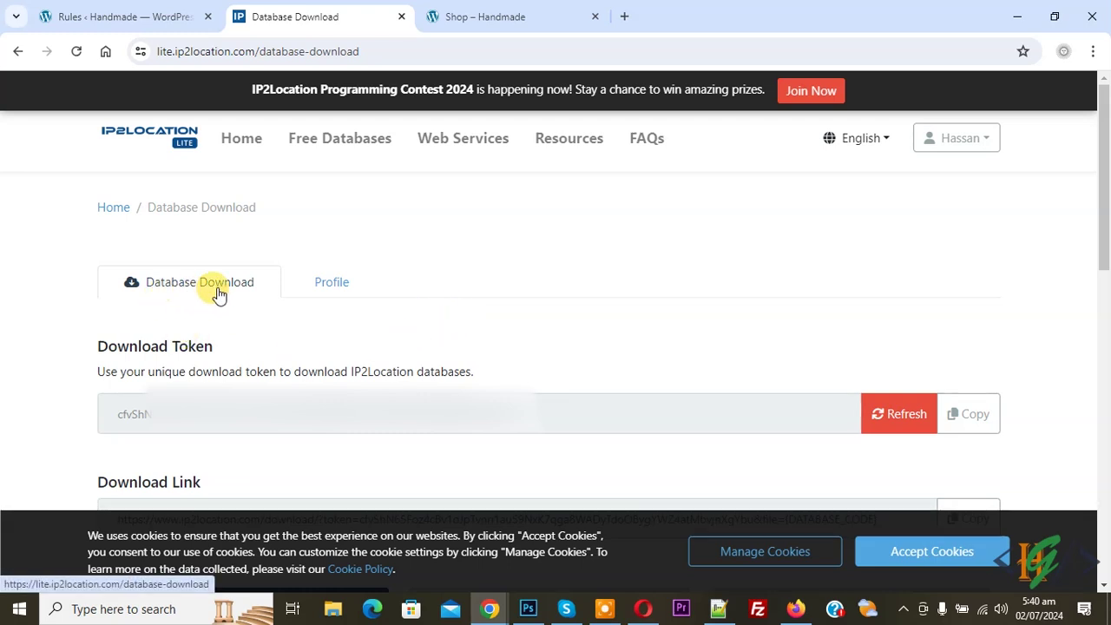
pyautogui.doubleClick(401, 415)
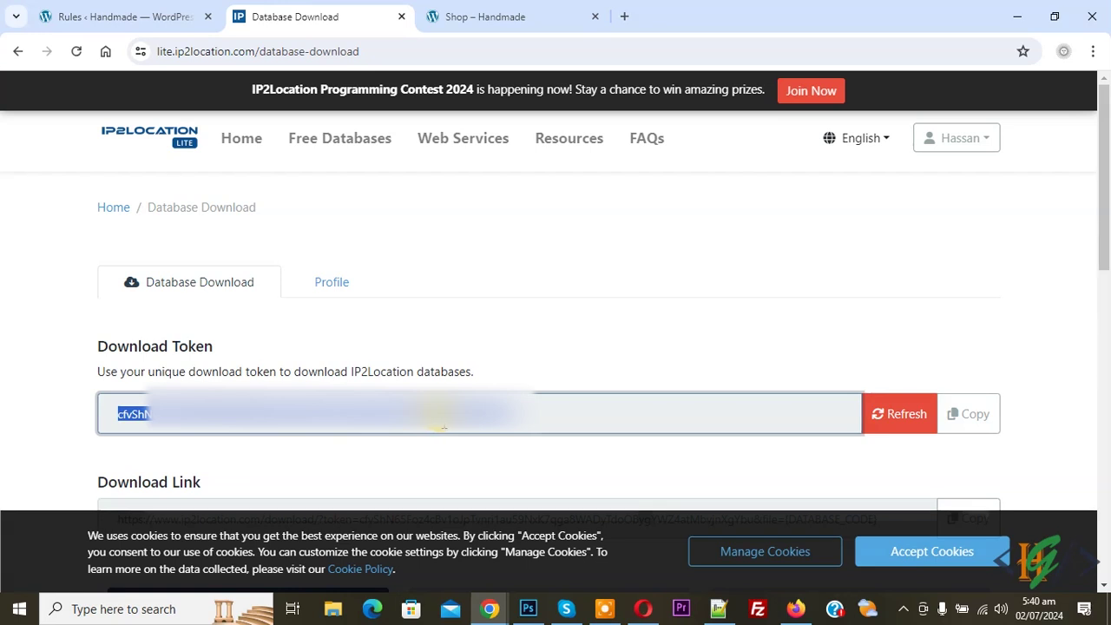
pyautogui.hotkey('ctrl', 'shift', 'Tab')
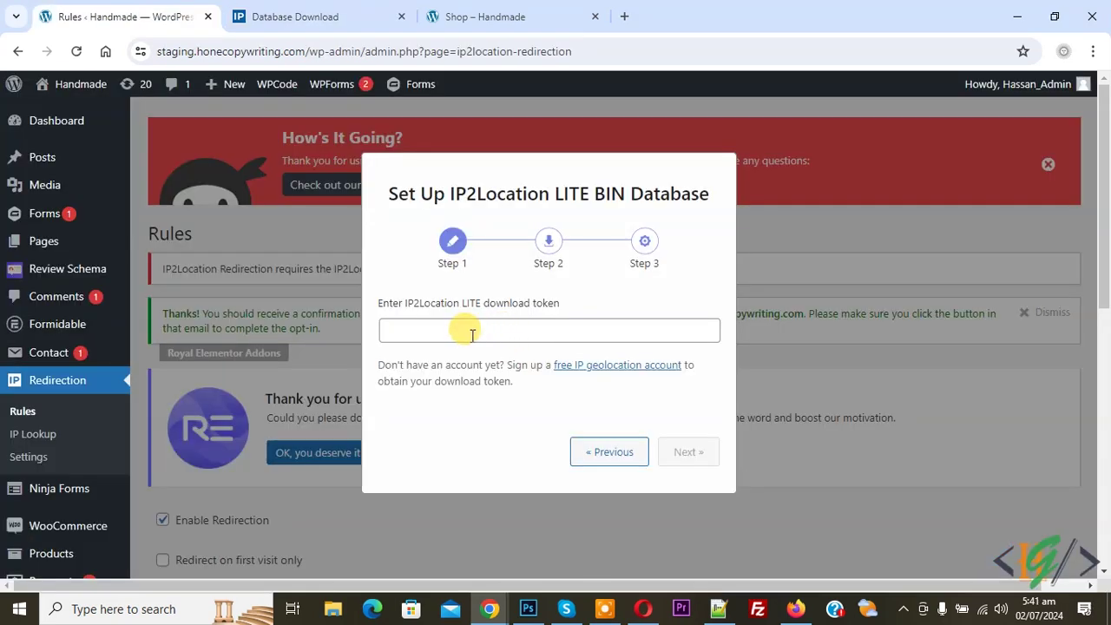
# Step: Paste the download token, download the LITE BIN database, and finish the setup wizard
pyautogui.click(470, 330)
pyautogui.hotkey('ctrl', 'v')
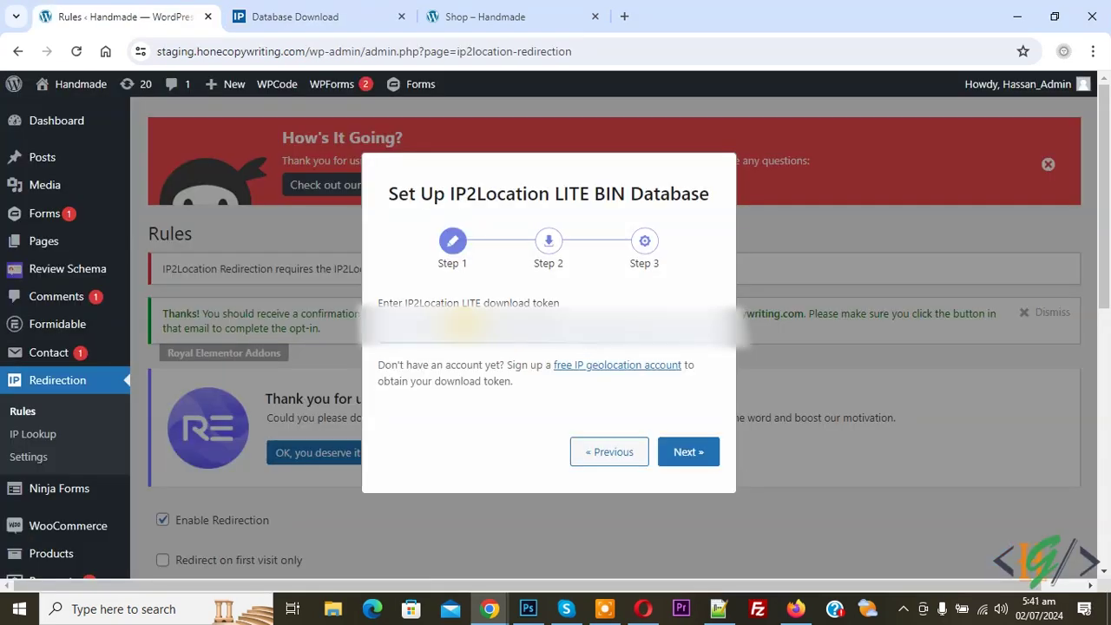
pyautogui.click(684, 453)
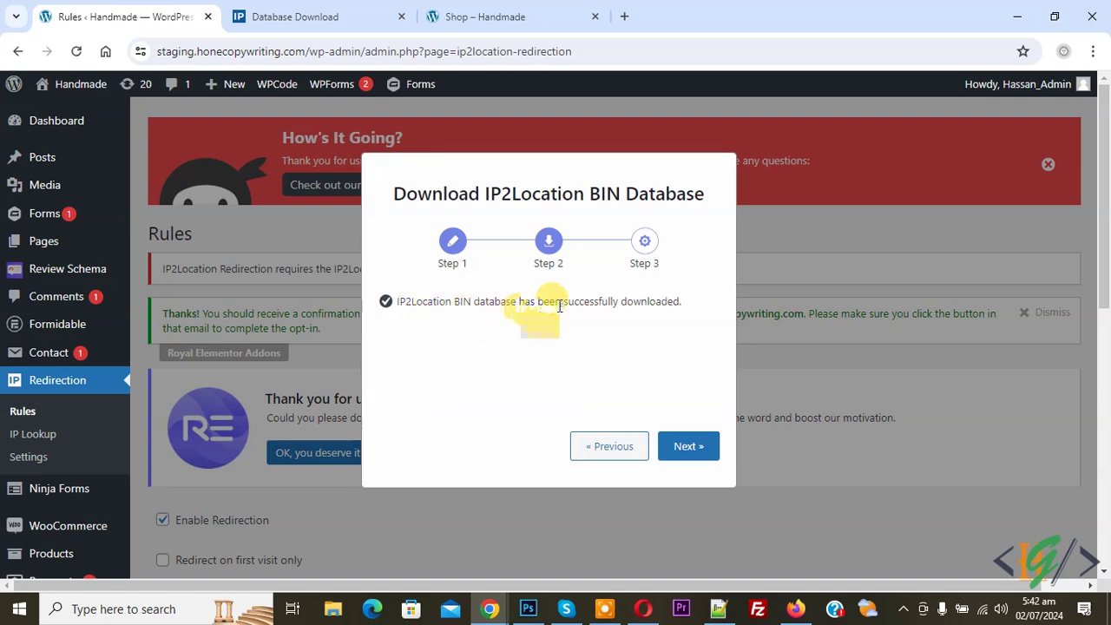
pyautogui.click(683, 444)
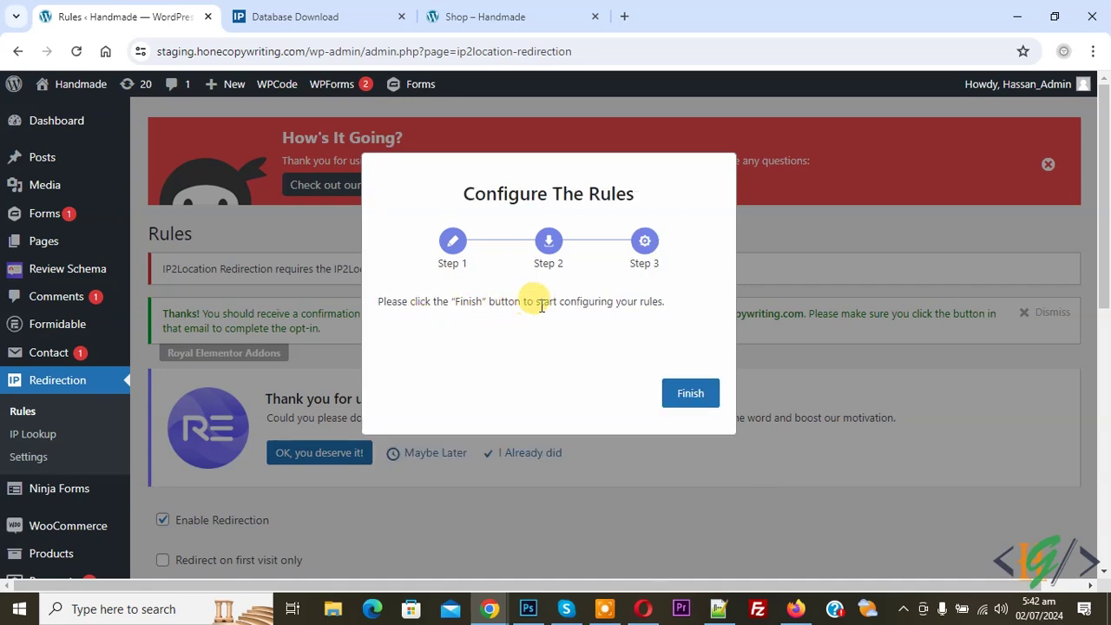
pyautogui.click(690, 394)
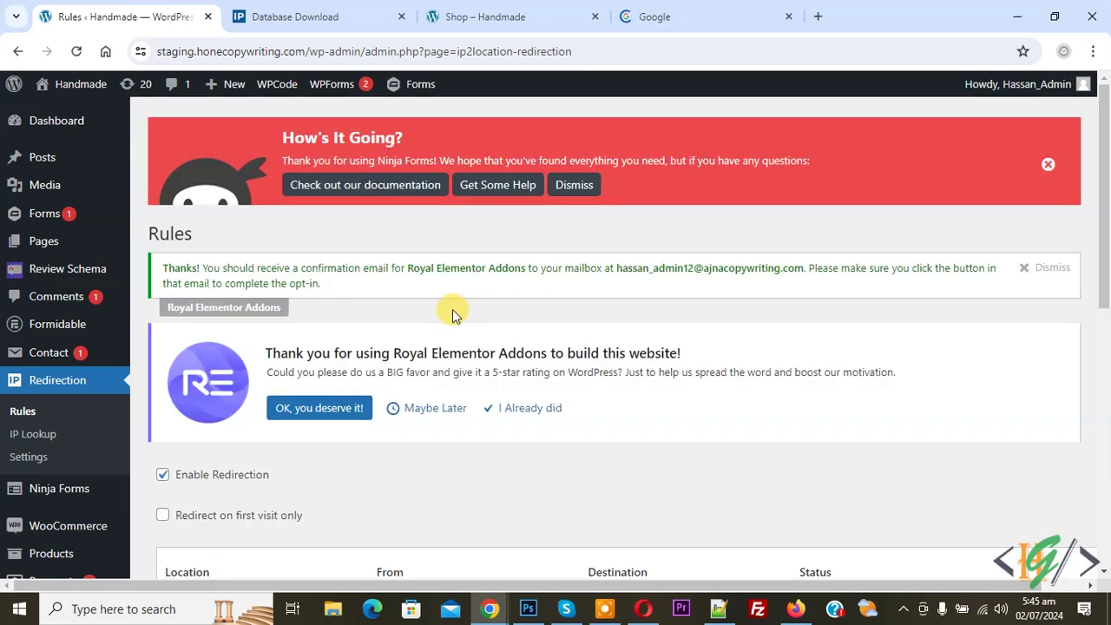
# Step: Set the rule's location to United States and its source page to Home Page
pyautogui.scroll(-5, 1025, 226)
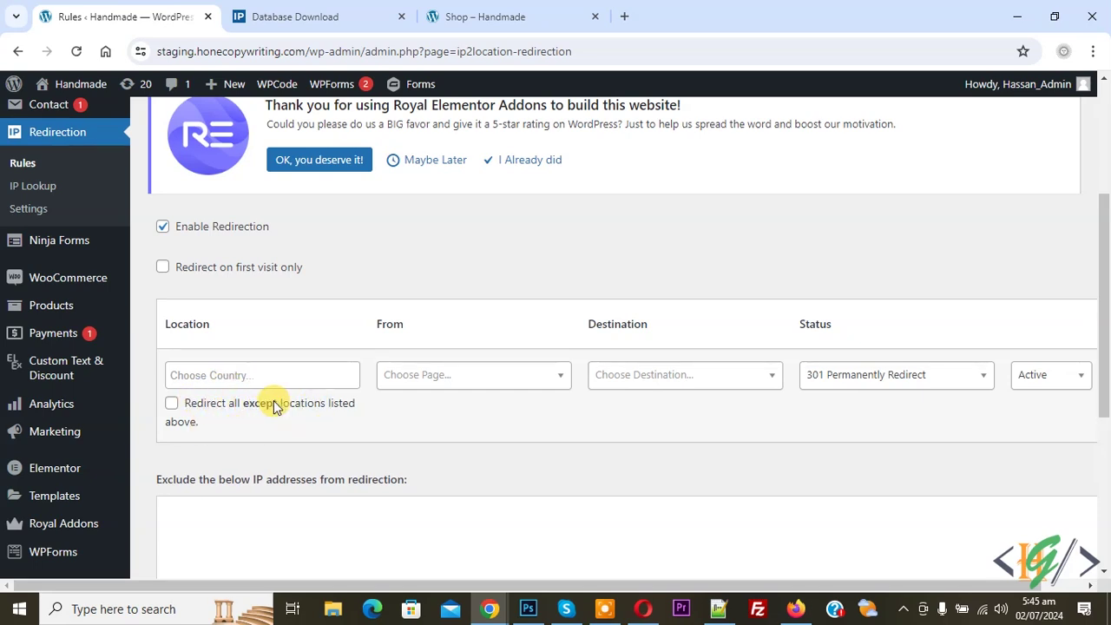
pyautogui.click(242, 372)
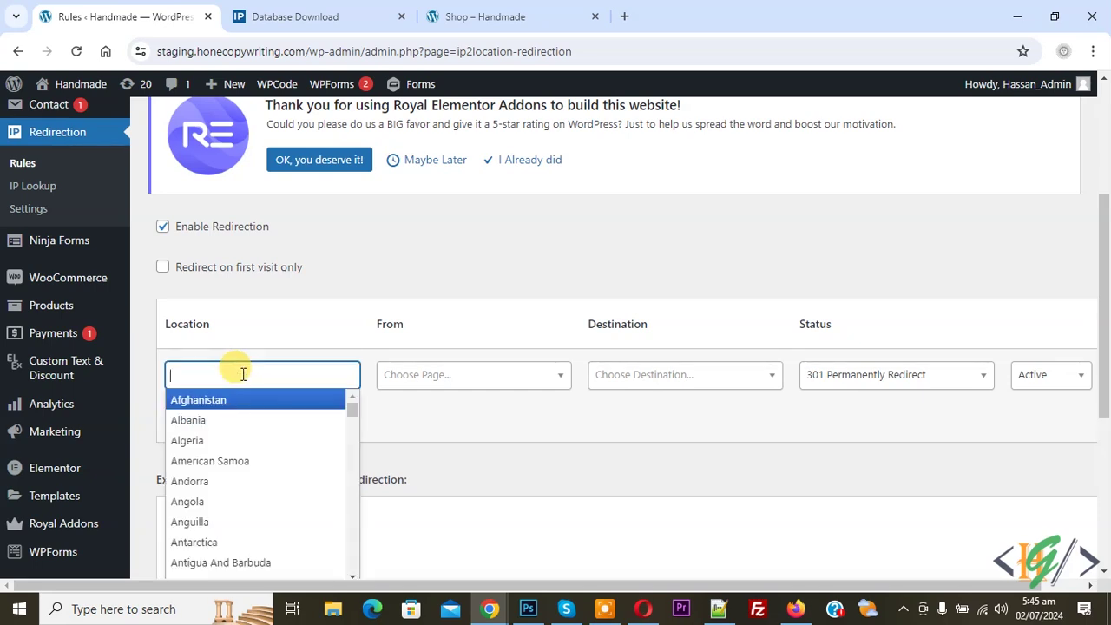
pyautogui.write('uni')
pyautogui.click(220, 457)
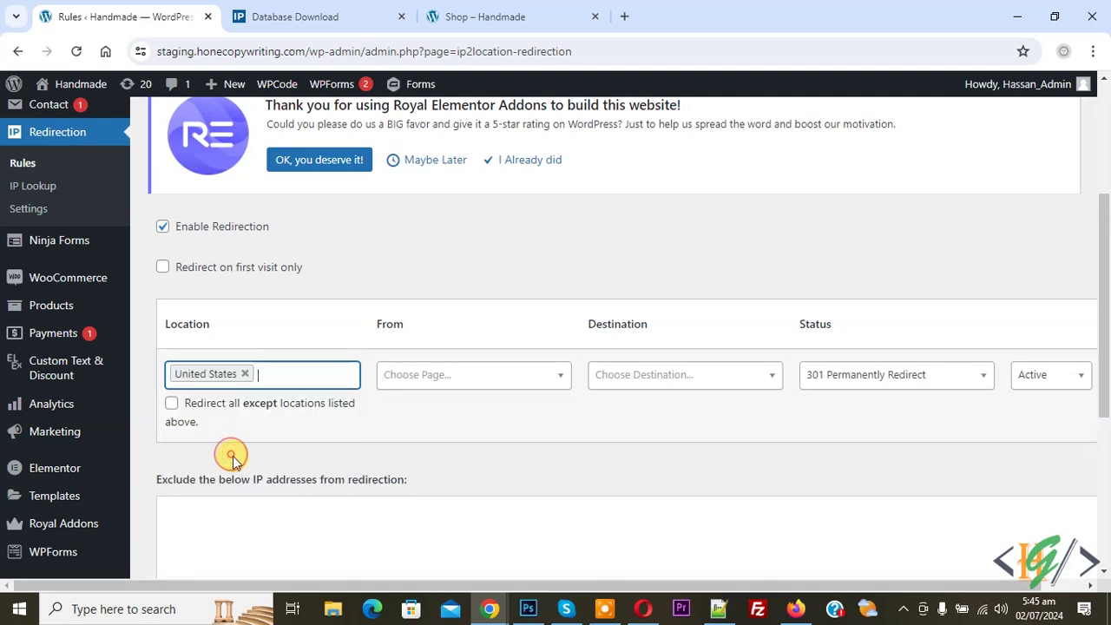
pyautogui.click(434, 374)
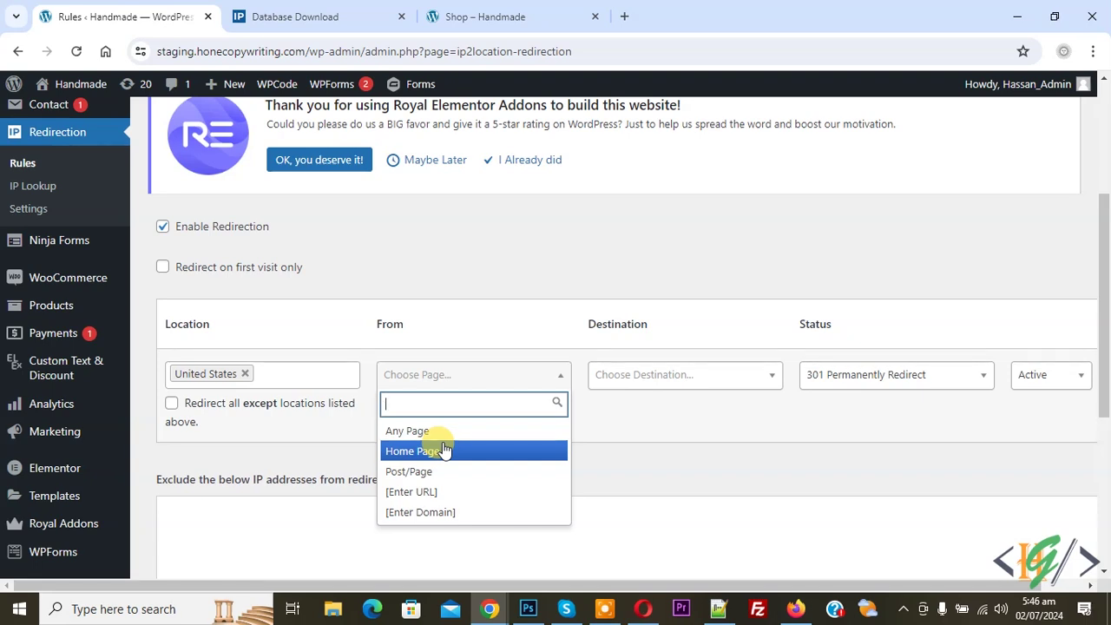
pyautogui.click(443, 450)
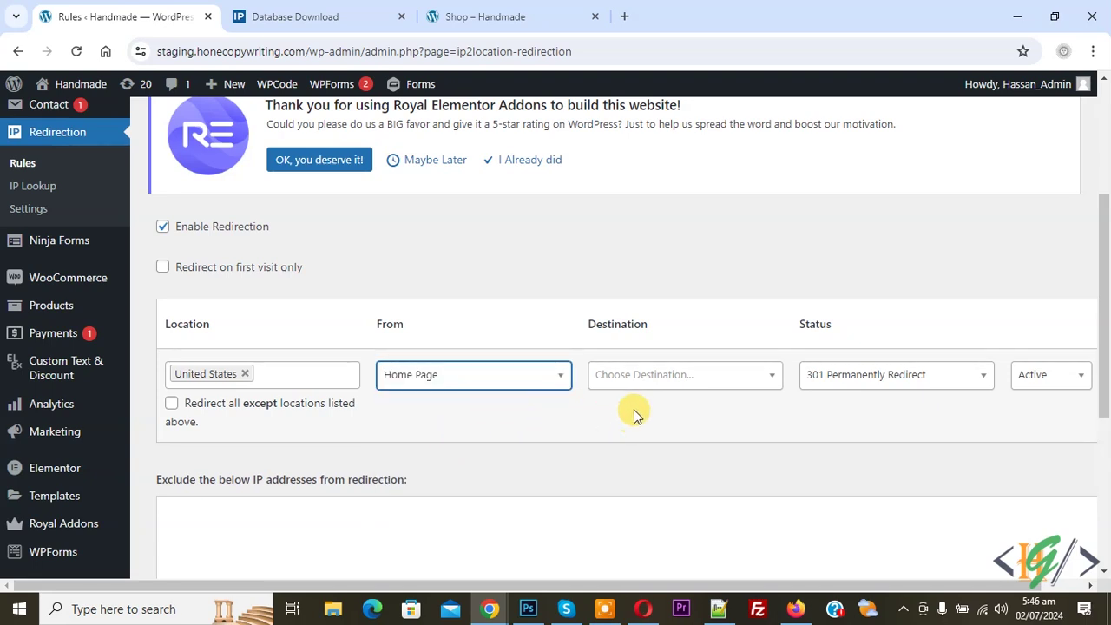
# Step: Make the destination a custom URL and paste the shop-2 page address
pyautogui.click(675, 379)
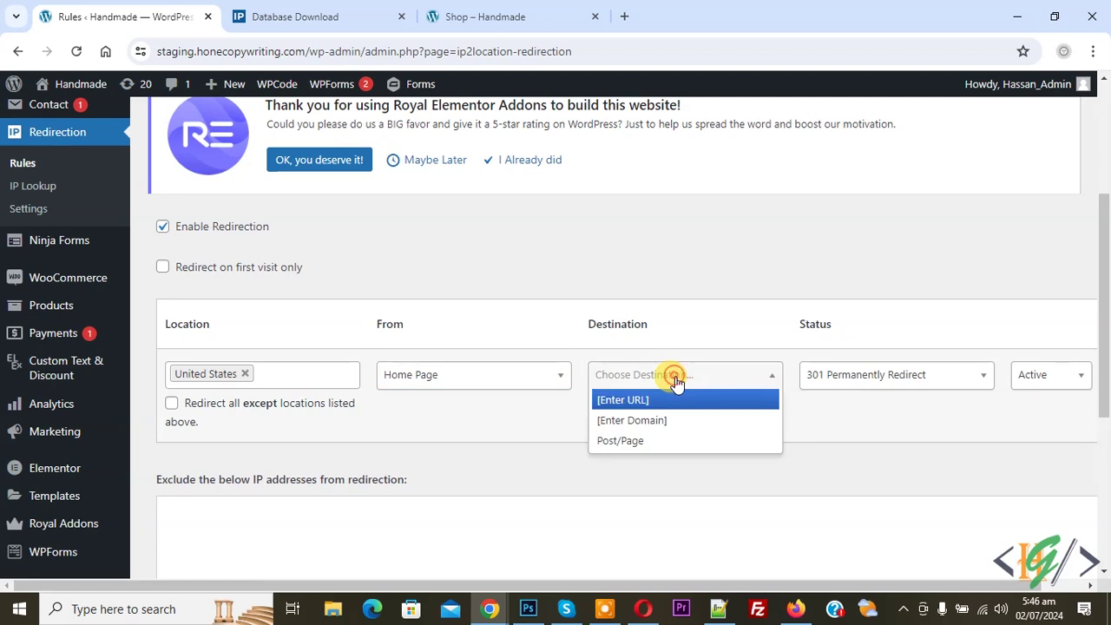
pyautogui.click(635, 404)
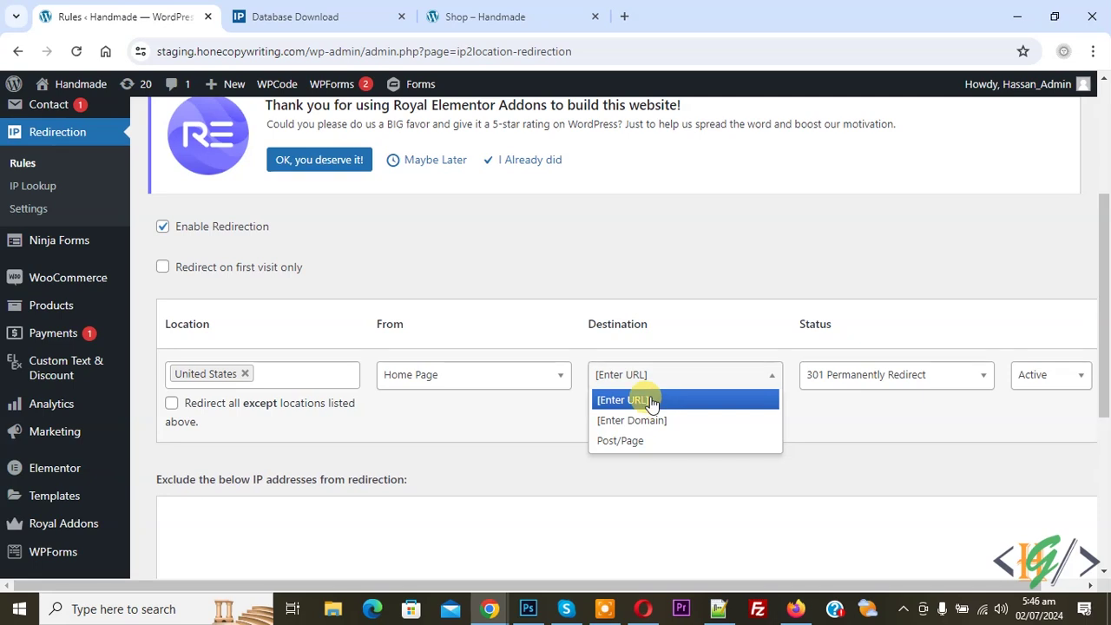
pyautogui.click(651, 402)
pyautogui.click(638, 404)
pyautogui.hotkey('ctrl', 'v')
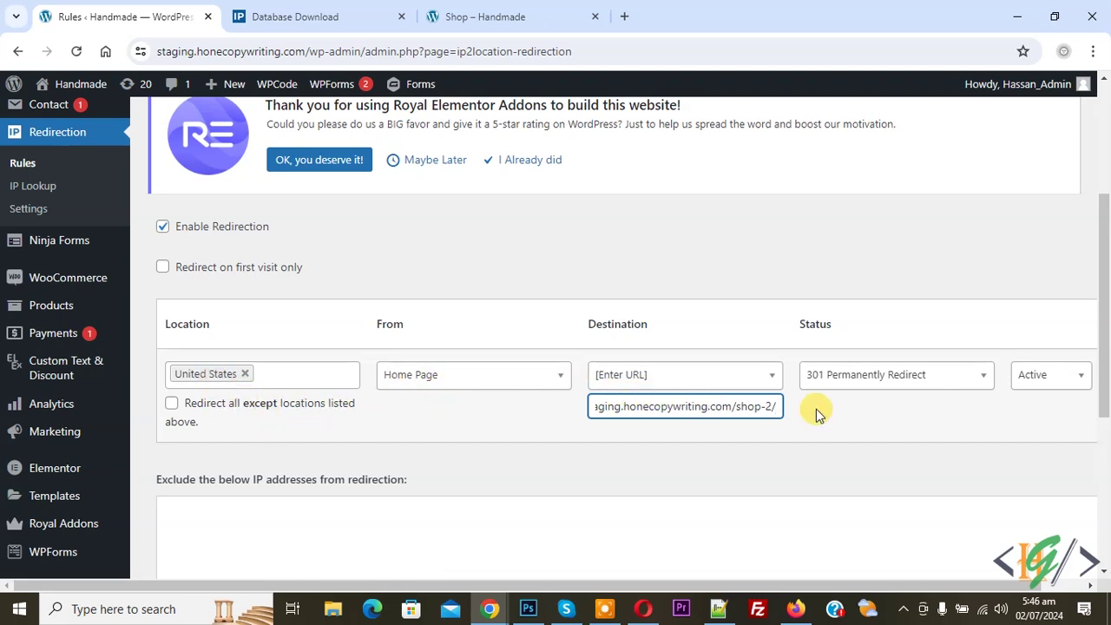
# Step: Keep the rule on a 301 redirect with Active status
pyautogui.click(853, 383)
pyautogui.click(852, 382)
pyautogui.click(1035, 383)
pyautogui.click(1035, 383)
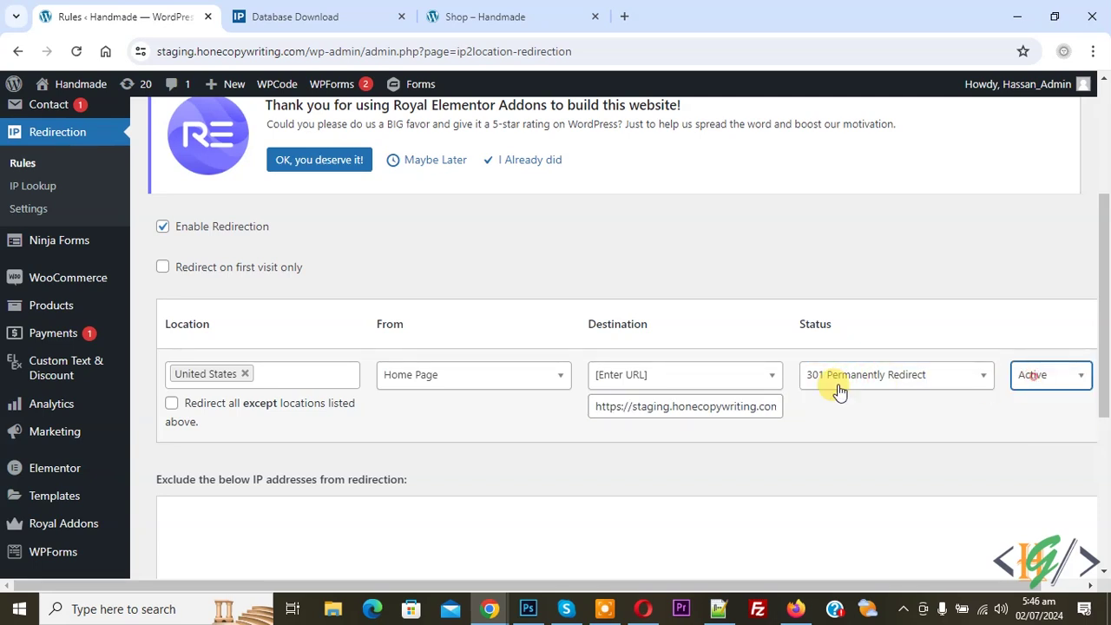
# Step: Add Angola and Anguilla alongside United States as the rule's locations
pyautogui.click(276, 375)
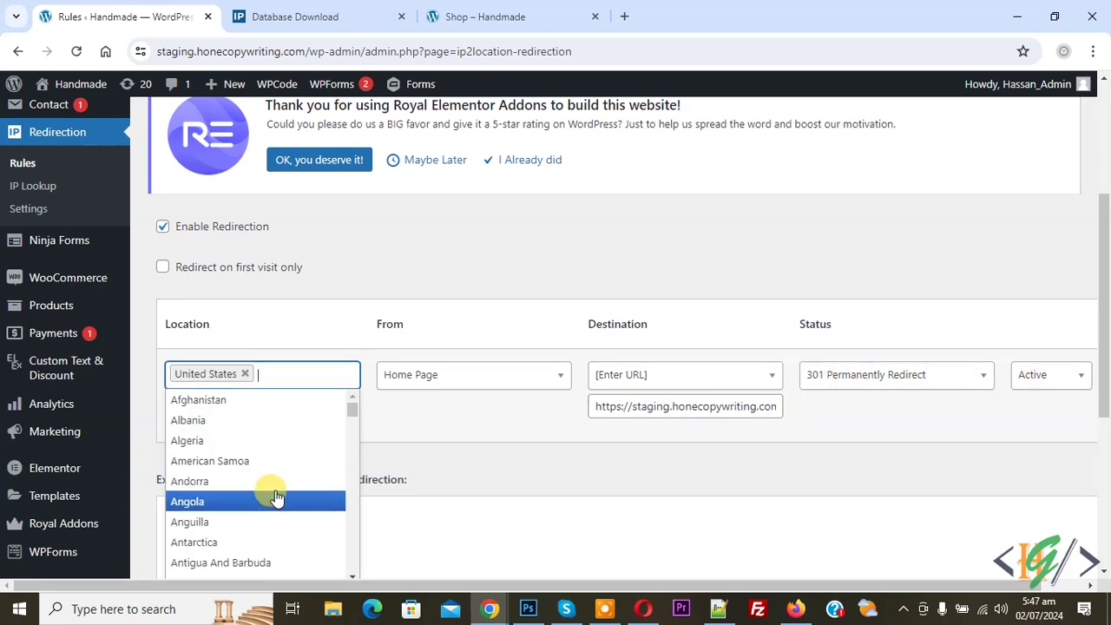
pyautogui.click(419, 461)
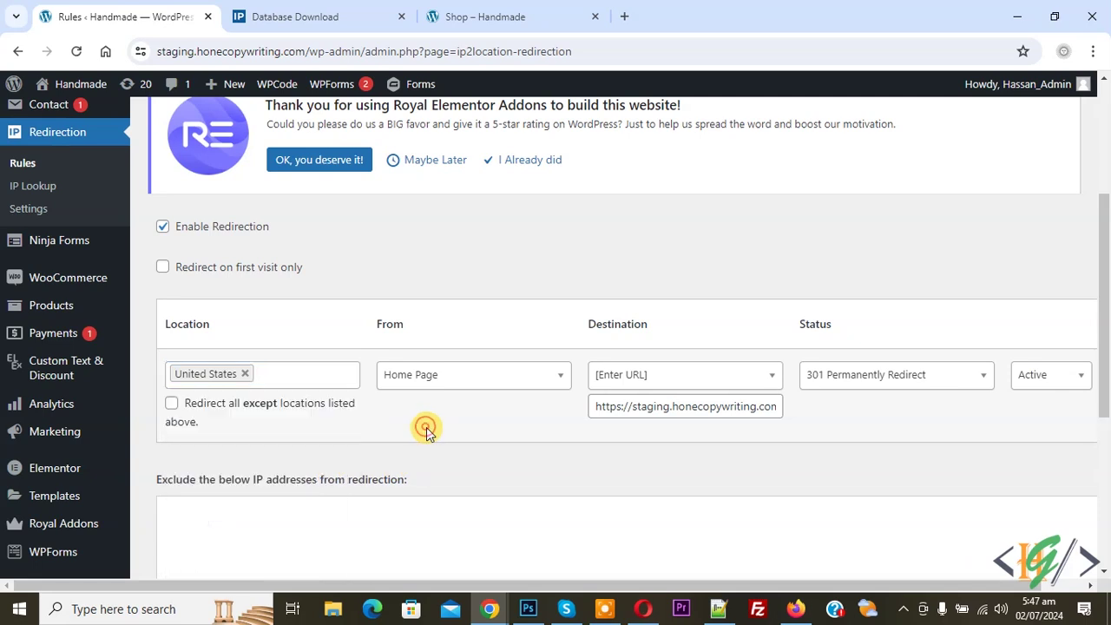
pyautogui.click(296, 374)
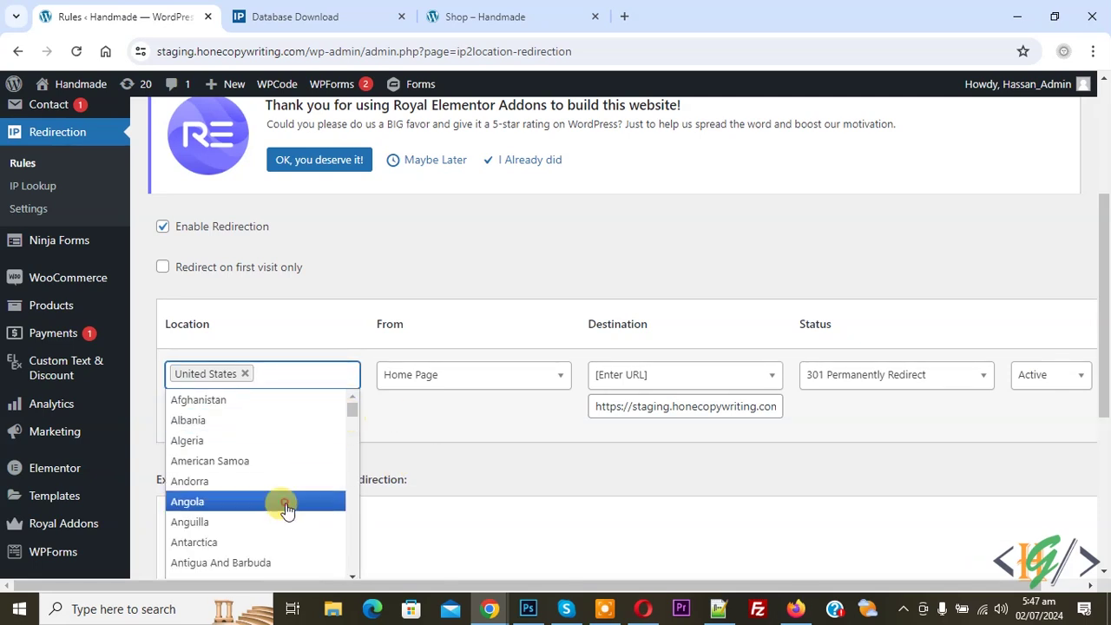
pyautogui.click(285, 504)
pyautogui.click(328, 375)
pyautogui.click(293, 520)
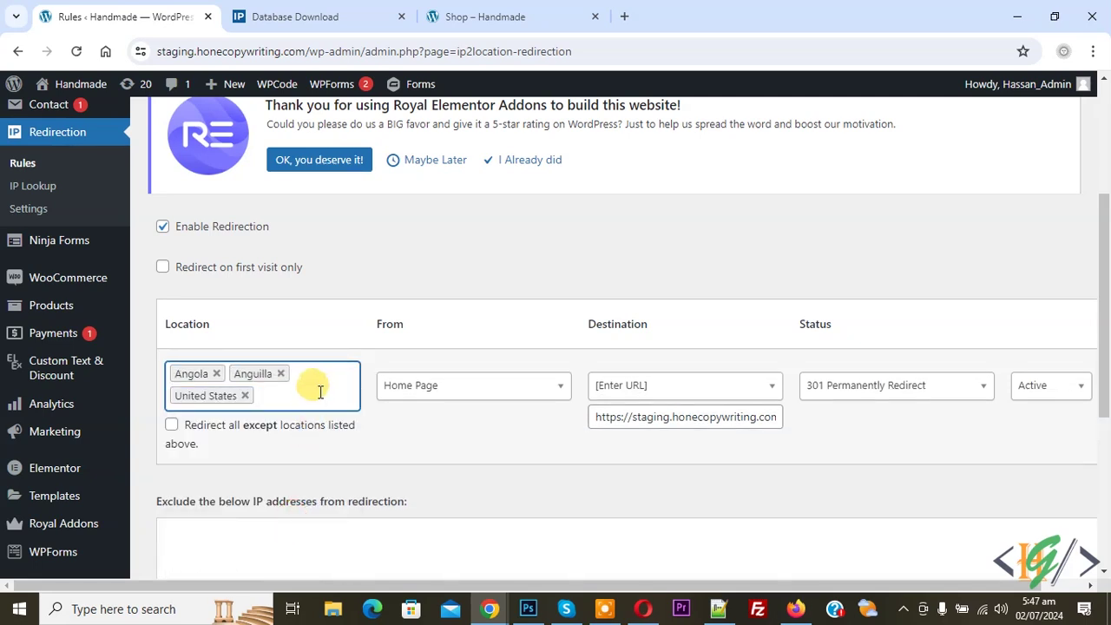
# Step: Save the redirection rule changes
pyautogui.scroll(-1, 1107, 319)
pyautogui.scroll(-2, 1107, 320)
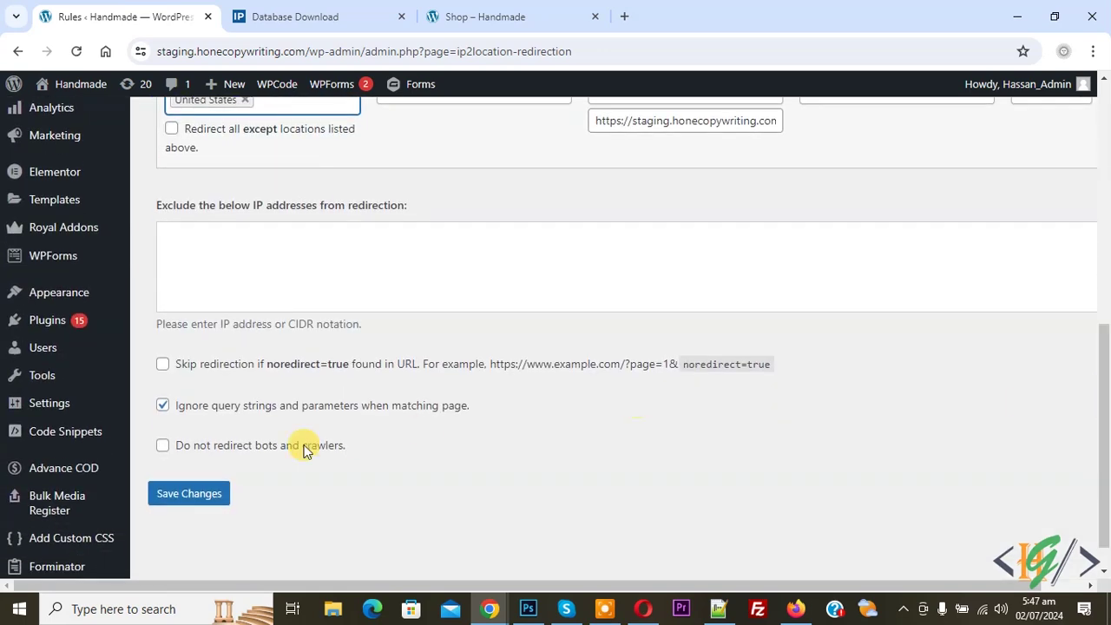
pyautogui.click(208, 492)
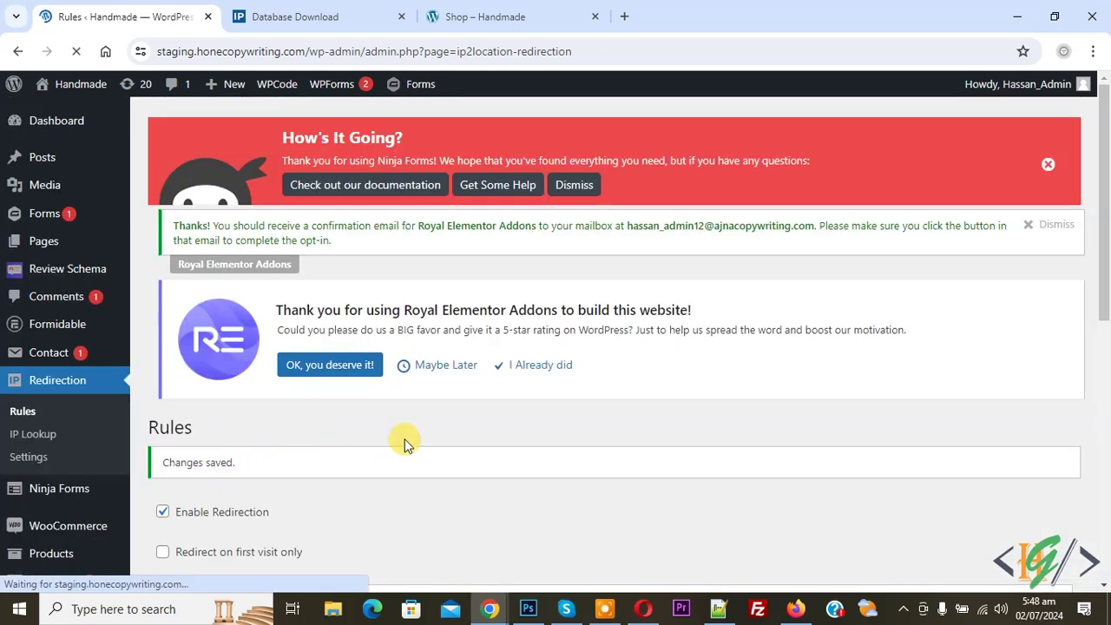
# Step: In Firefox, paste the shop-2 URL, remove /shop-2/, and load the site's home page
pyautogui.click(794, 608)
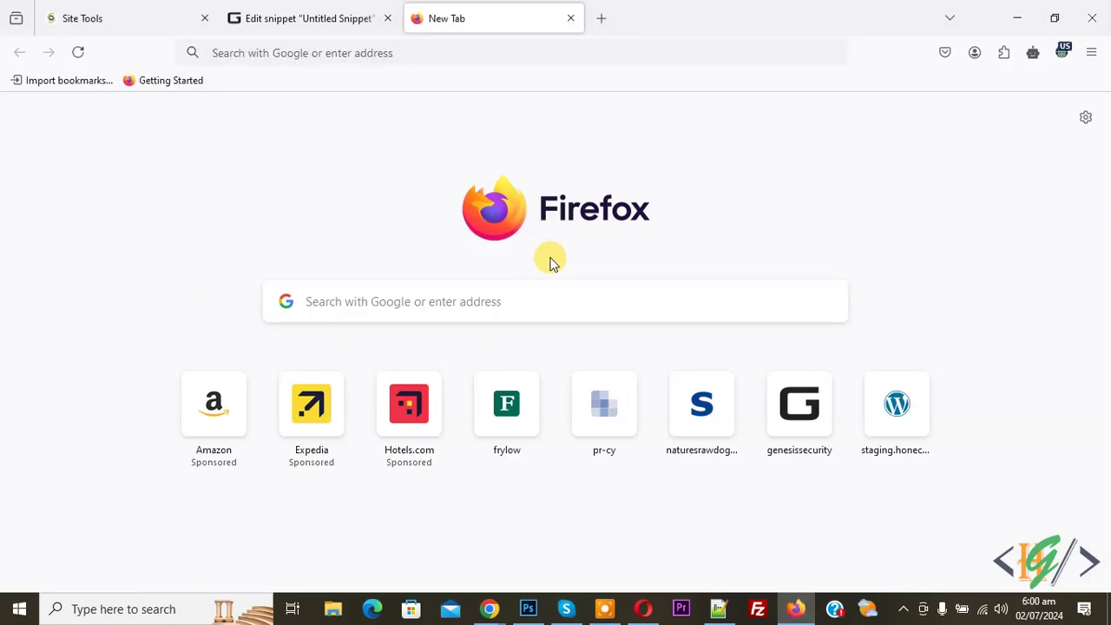
pyautogui.click(422, 50)
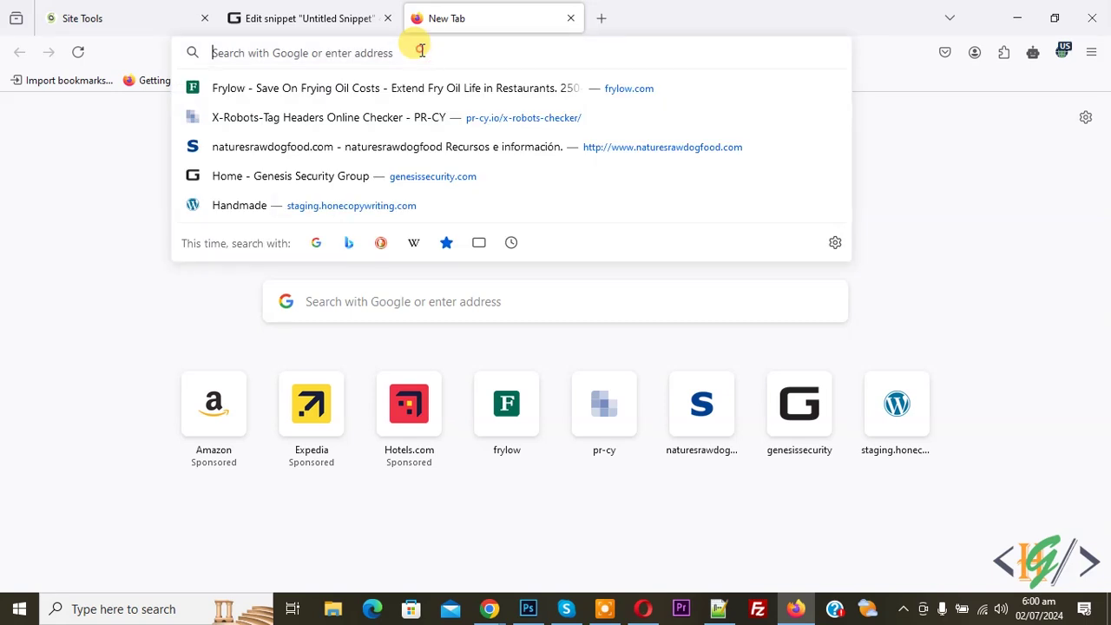
pyautogui.write('https://staging.honecopywriting.com/shop-2/')
pyautogui.moveTo(397, 52); pyautogui.dragTo(499, 50)
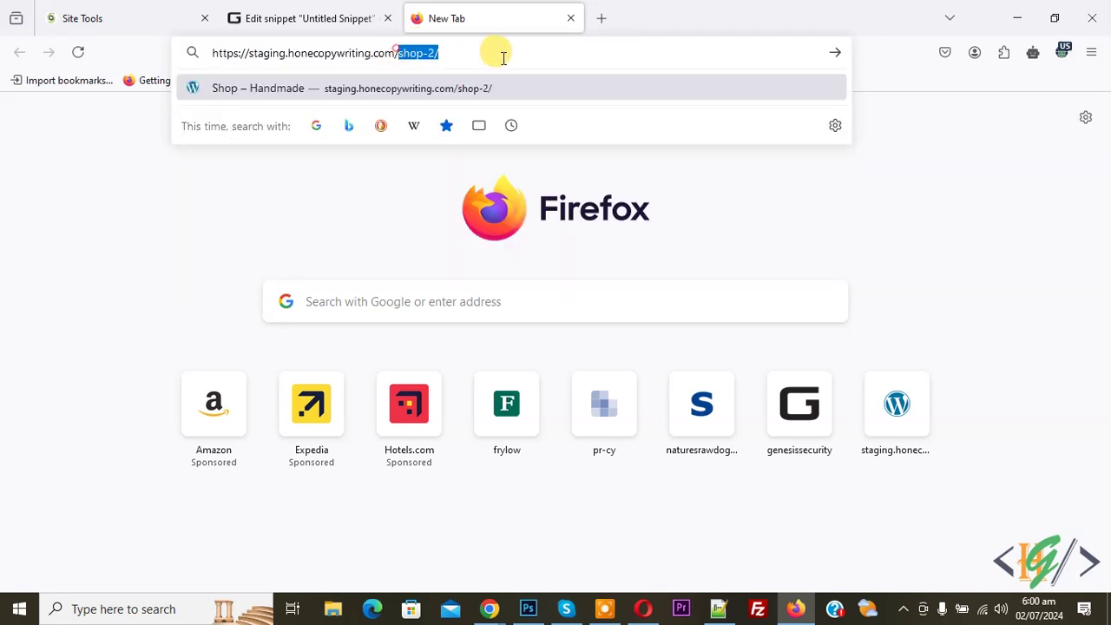
pyautogui.press('BackSpace')
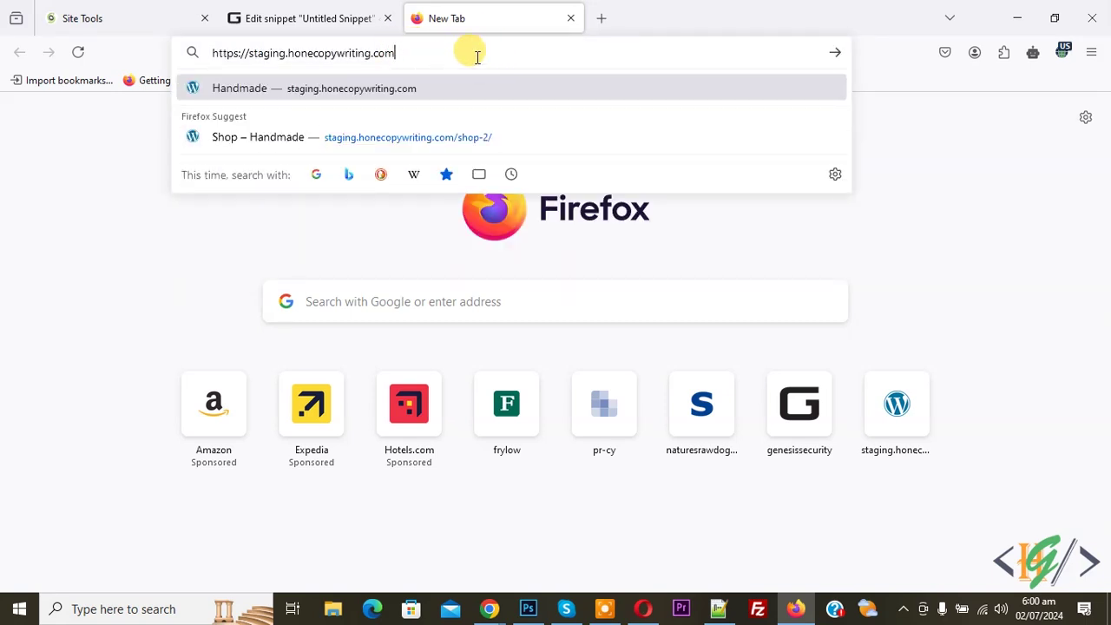
pyautogui.press('Return')
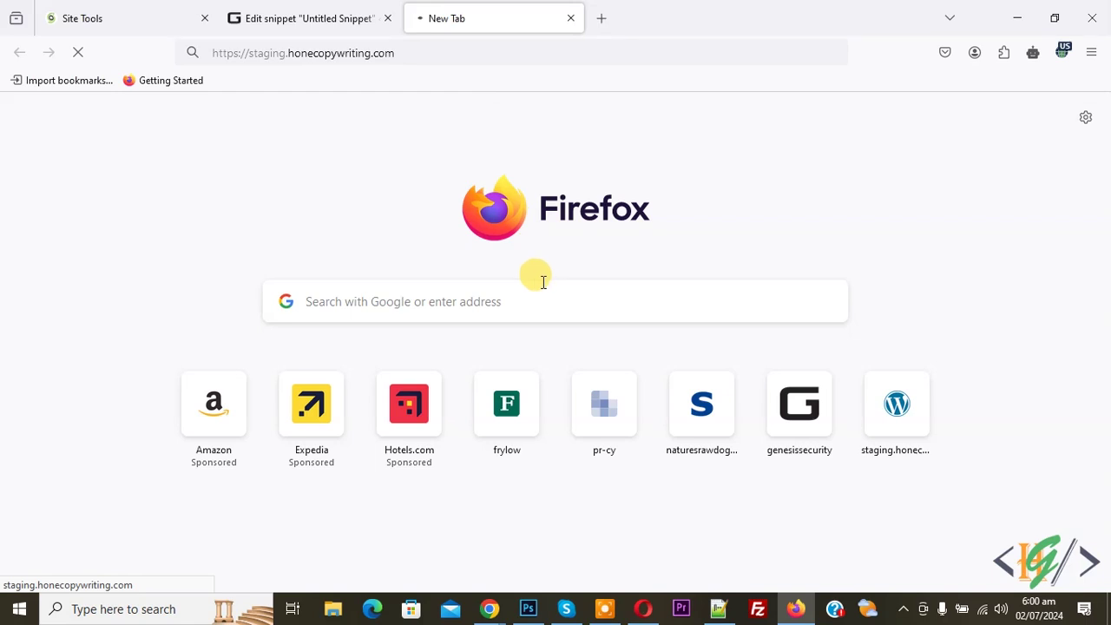